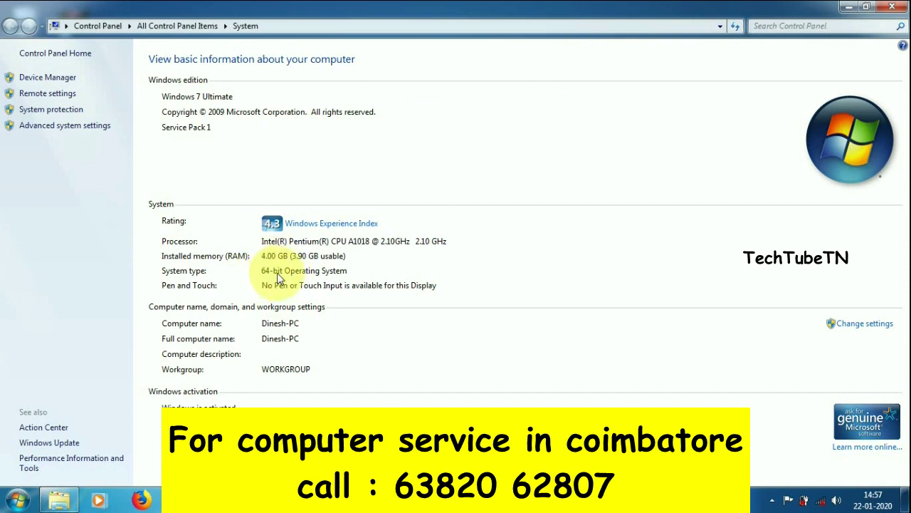
# Step: Close the system information window and check the xampp-windows-x64 installer in the Programs folder
pyautogui.click(895, 9)
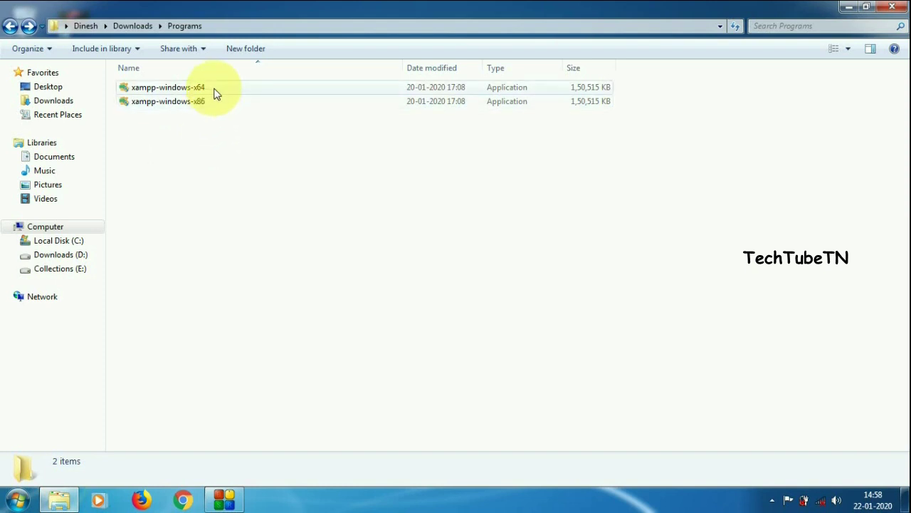
pyautogui.click(216, 93)
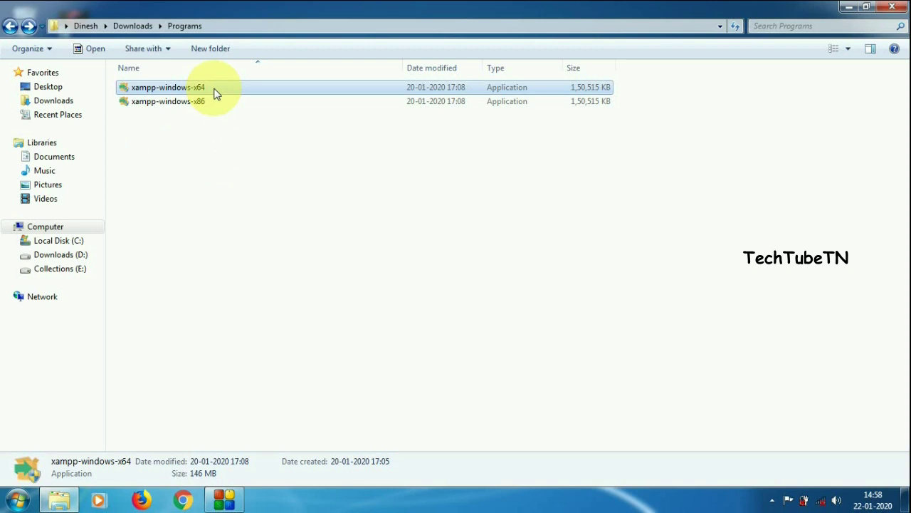
pyautogui.click(210, 190)
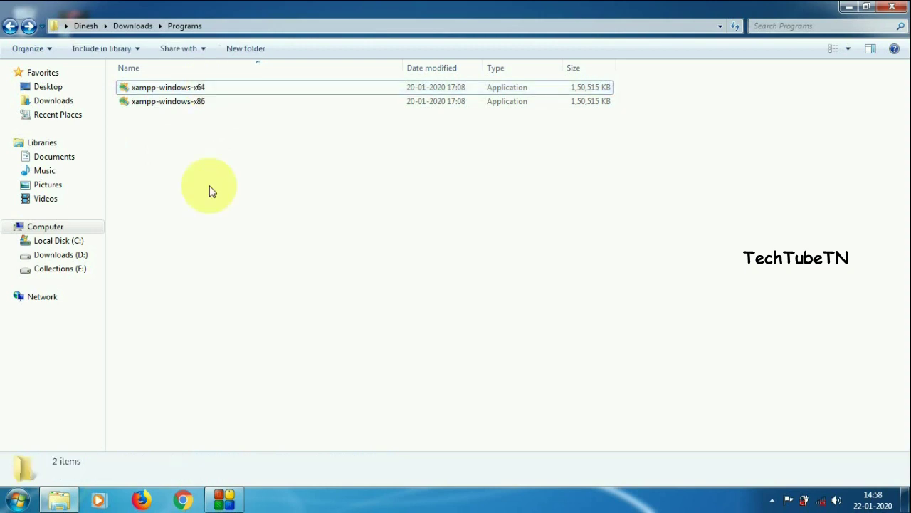
# Step: Permanently delete the existing xampp folder from Local Disk (C:)
pyautogui.click(83, 232)
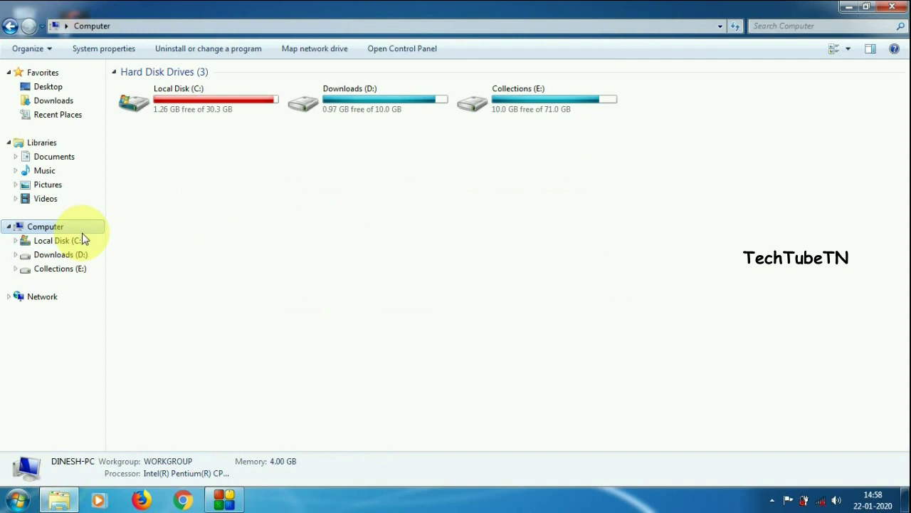
pyautogui.doubleClick(228, 98)
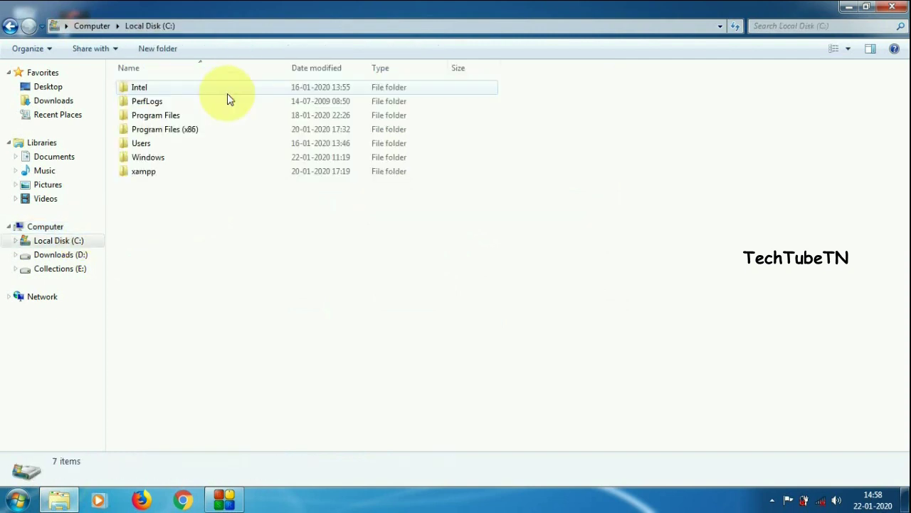
pyautogui.click(158, 174)
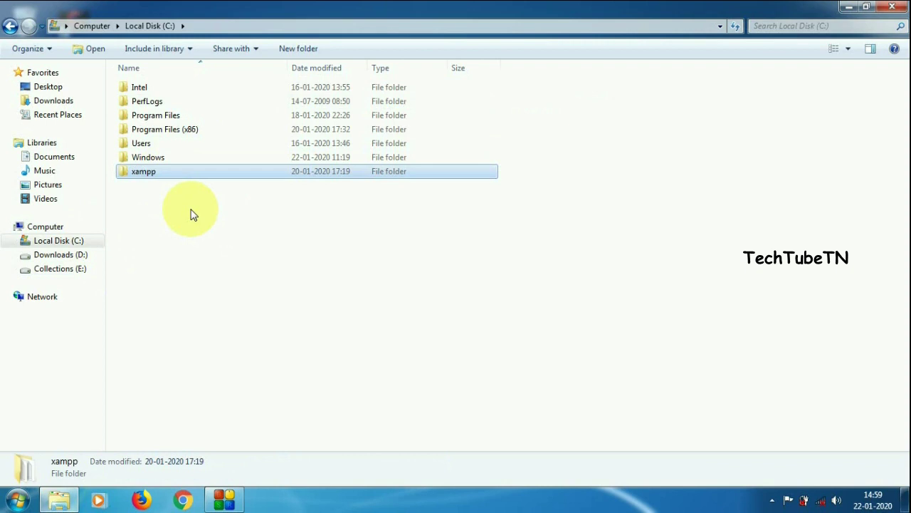
pyautogui.hotkey('shift', 'Delete')
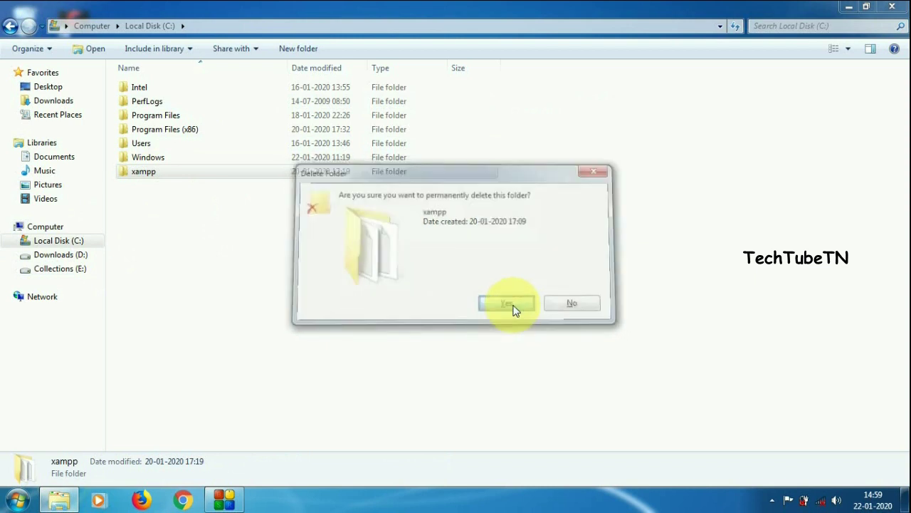
pyautogui.click(513, 306)
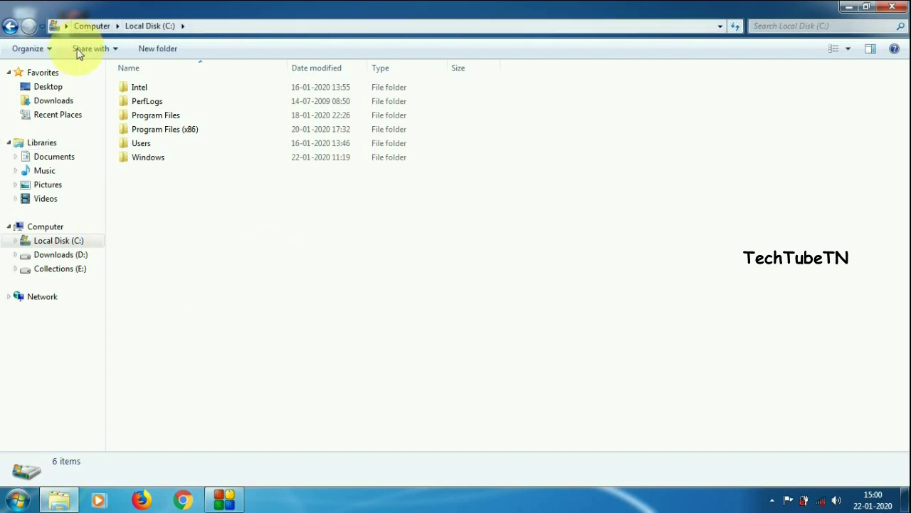
# Step: Launch the xampp-windows-x64 installer from the Programs folder in Downloads and minimize the folder window
pyautogui.click(74, 103)
pyautogui.doubleClick(169, 158)
pyautogui.click(240, 89)
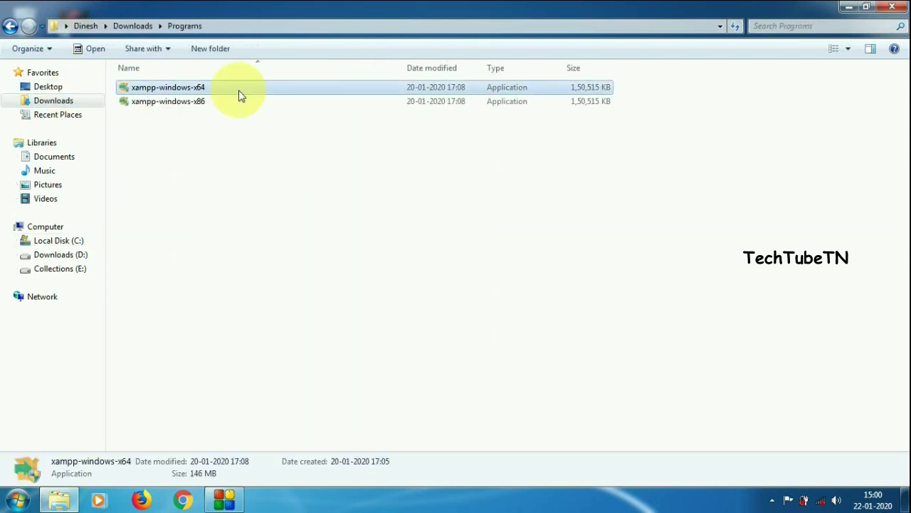
pyautogui.doubleClick(240, 89)
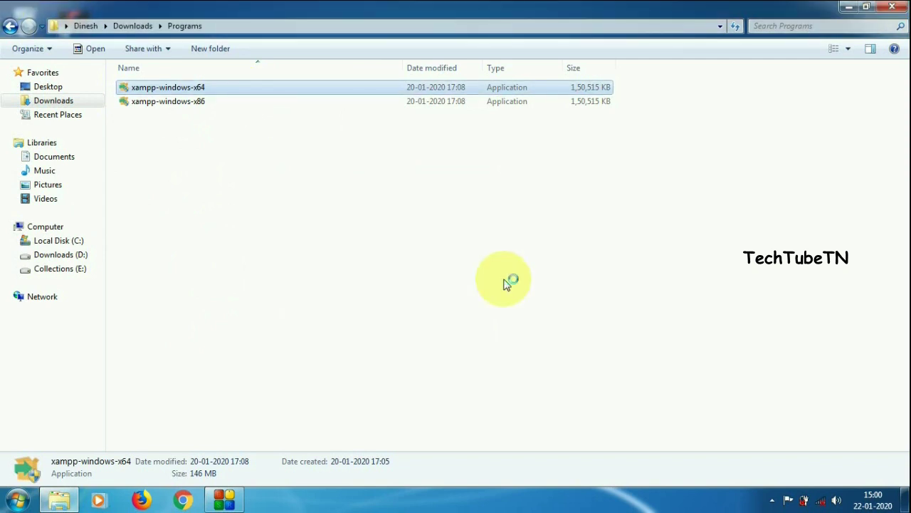
pyautogui.click(856, 7)
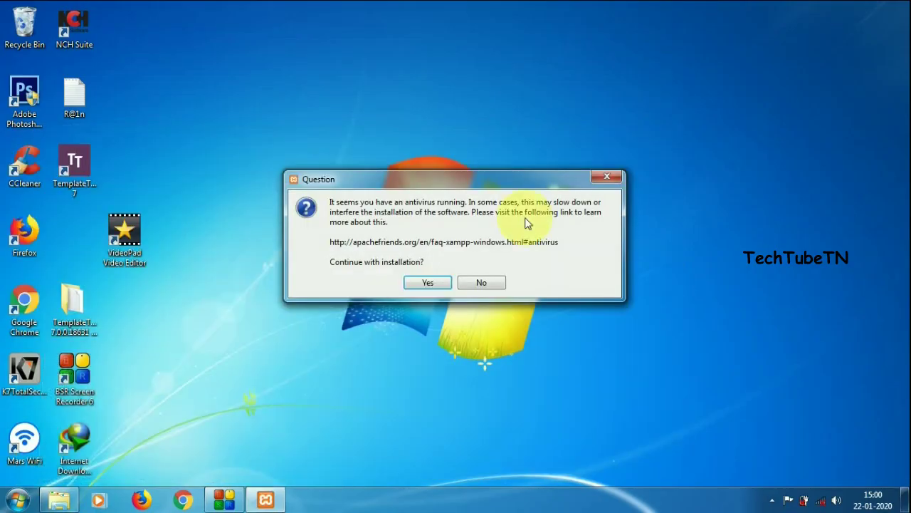
# Step: Accept the antivirus and UAC notices and proceed through setup with the default components and C:\xampp as the installation folder
pyautogui.click(430, 284)
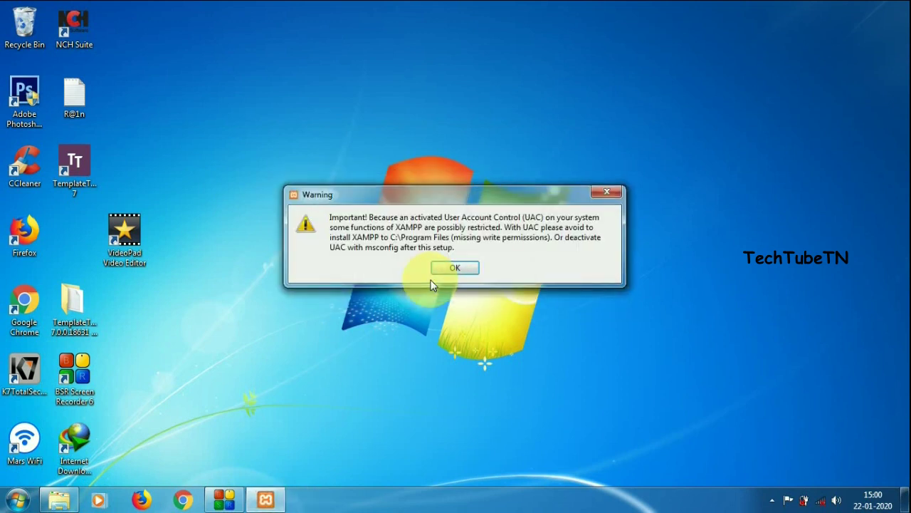
pyautogui.click(454, 269)
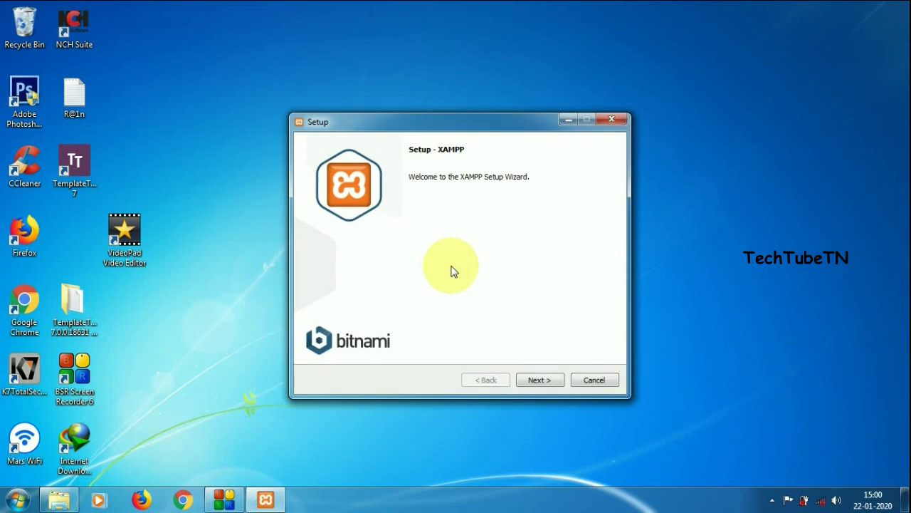
pyautogui.click(536, 381)
pyautogui.click(535, 381)
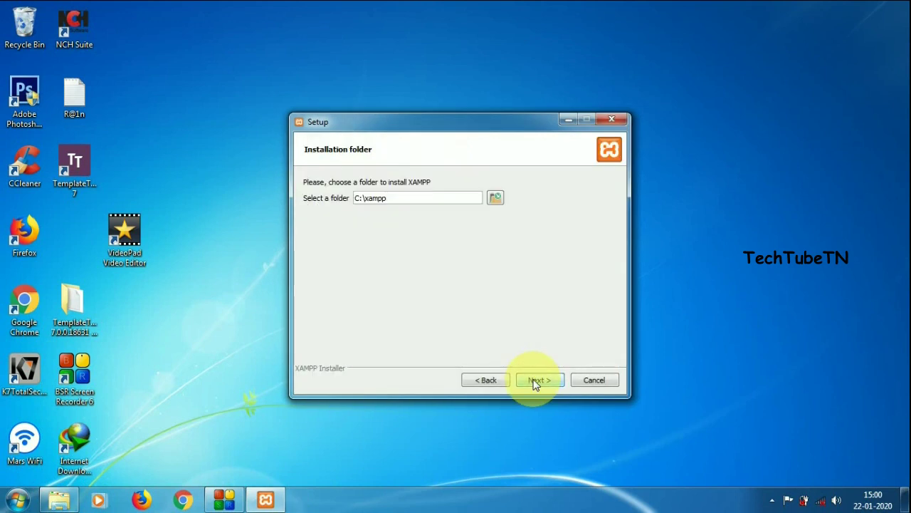
pyautogui.click(535, 381)
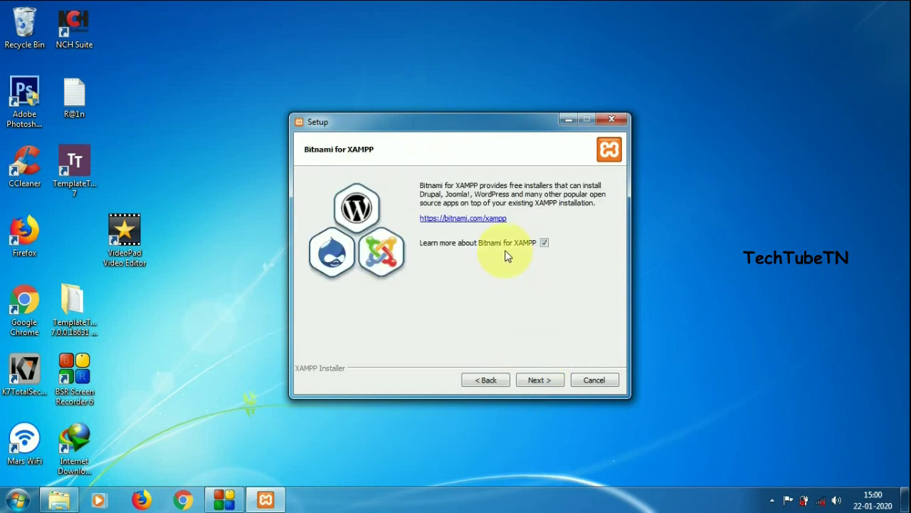
# Step: Turn off the option to learn more about Bitnami for XAMPP and start the installation
pyautogui.click(544, 242)
pyautogui.click(540, 381)
pyautogui.click(541, 379)
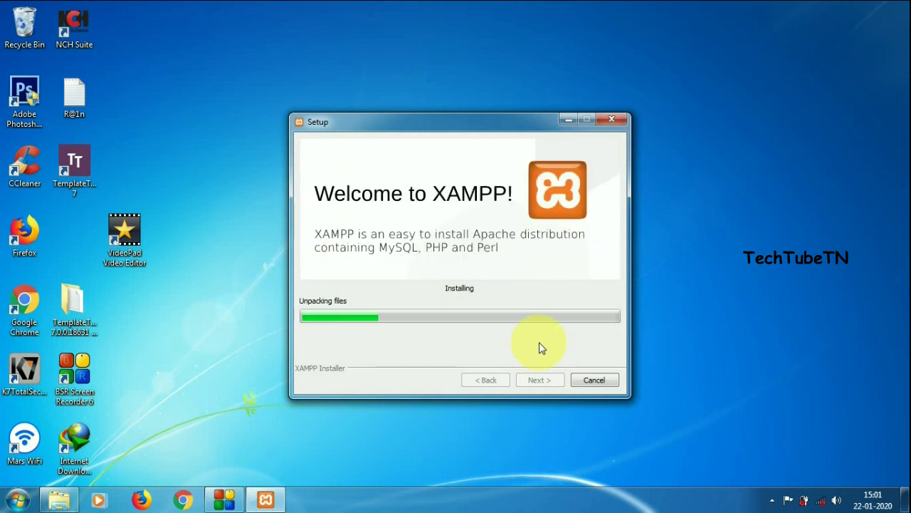
pyautogui.rightClick(773, 500)
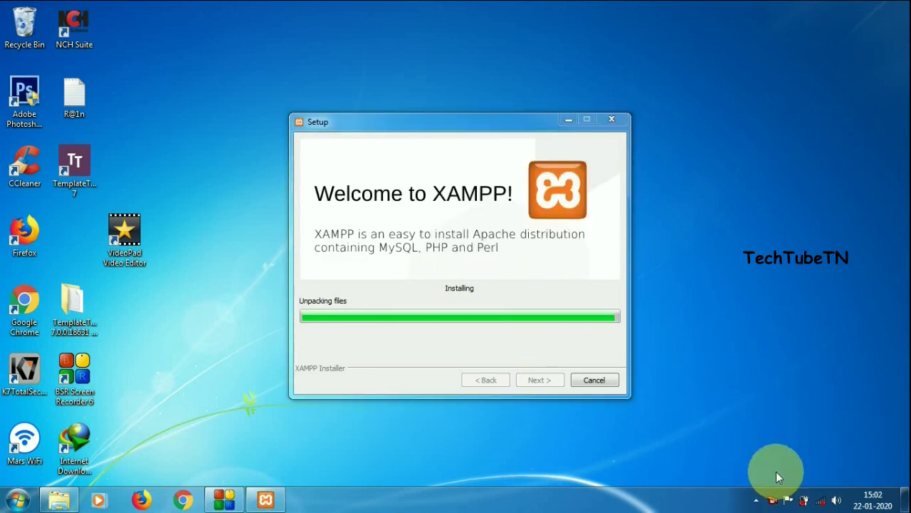
pyautogui.rightClick(749, 203)
pyautogui.click(779, 240)
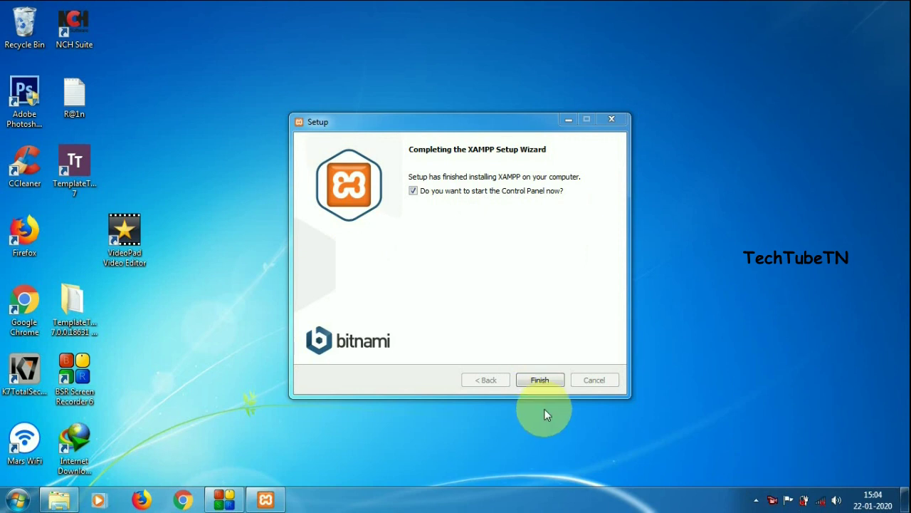
# Step: Finish the setup with the XAMPP Control Panel started in English and move its window to the middle of the desktop
pyautogui.click(542, 381)
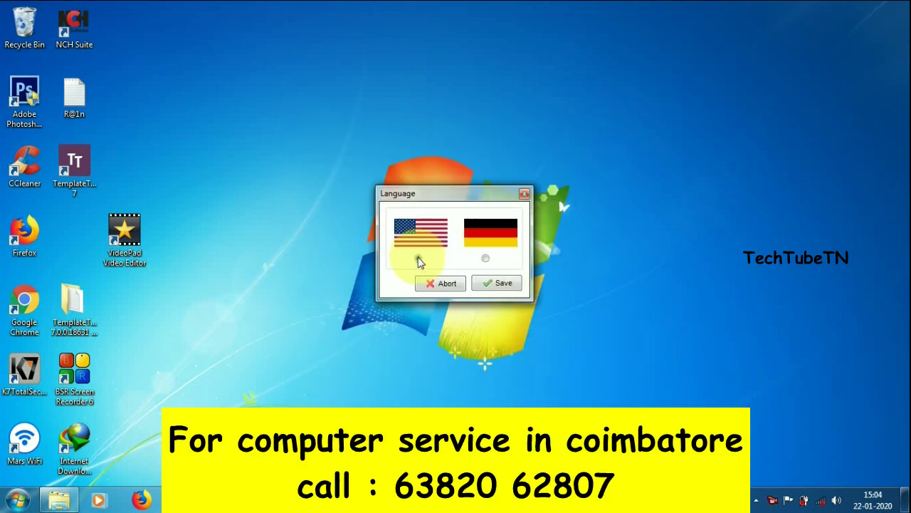
pyautogui.click(486, 286)
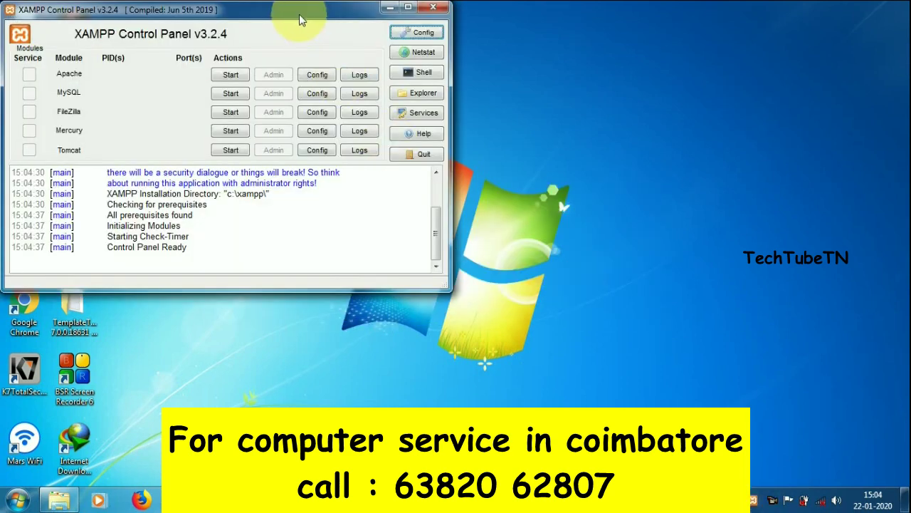
pyautogui.moveTo(300, 20); pyautogui.dragTo(517, 111)
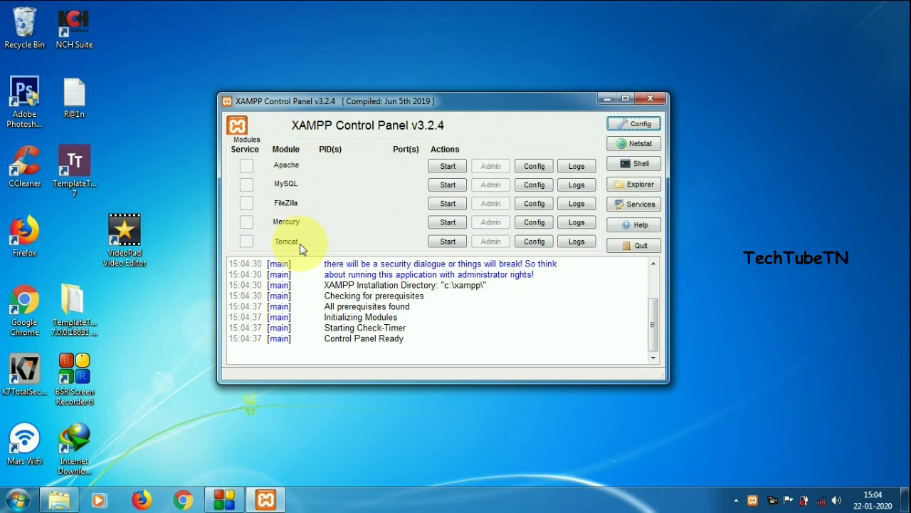
# Step: Start the MySQL module and review its startup messages in the log
pyautogui.click(448, 185)
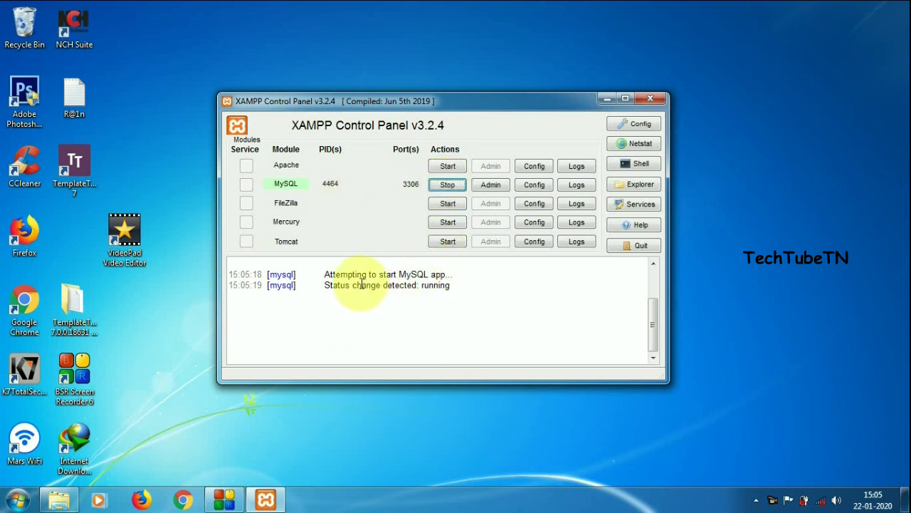
pyautogui.moveTo(376, 276); pyautogui.dragTo(434, 273)
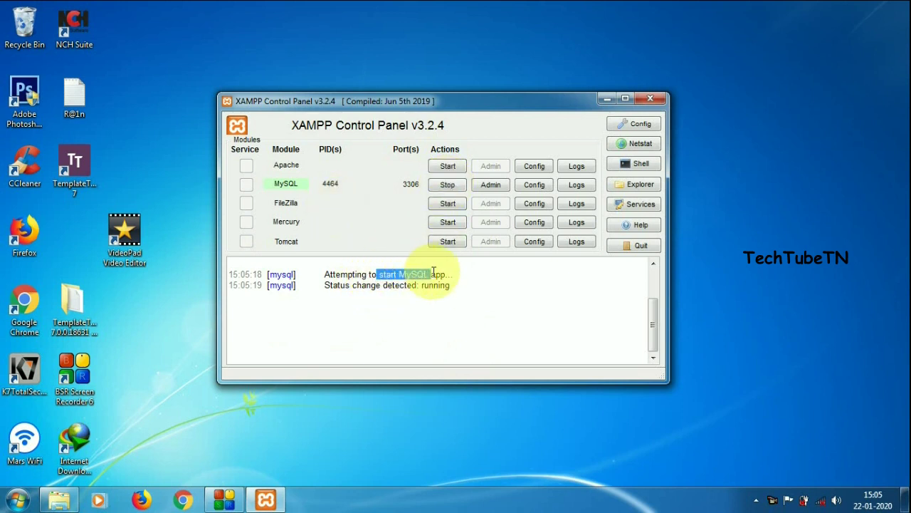
pyautogui.moveTo(353, 285); pyautogui.dragTo(421, 286)
pyautogui.click(422, 286)
pyautogui.hotkey('shift', 'Home')
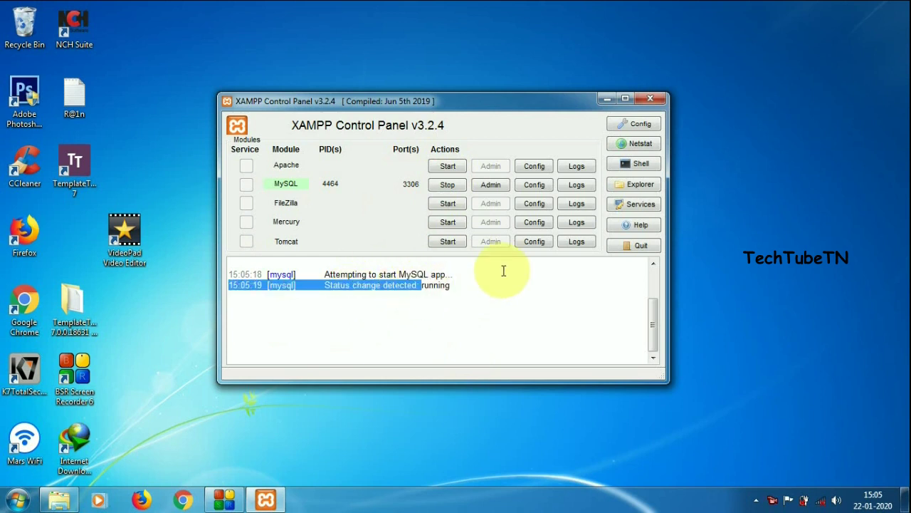
pyautogui.click(458, 285)
pyautogui.doubleClick(436, 286)
pyautogui.click(461, 287)
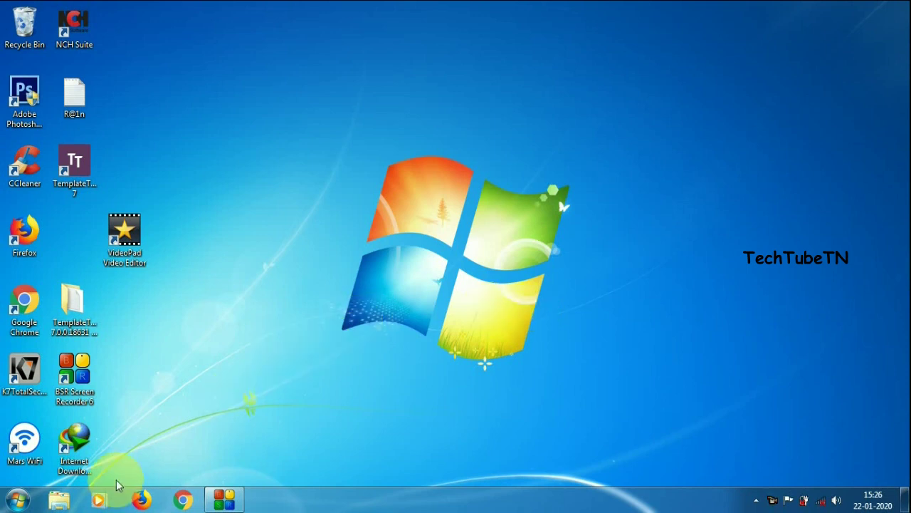
# Step: Open the xampp folder on Local Disk (C:) in Windows Explorer
pyautogui.click(60, 502)
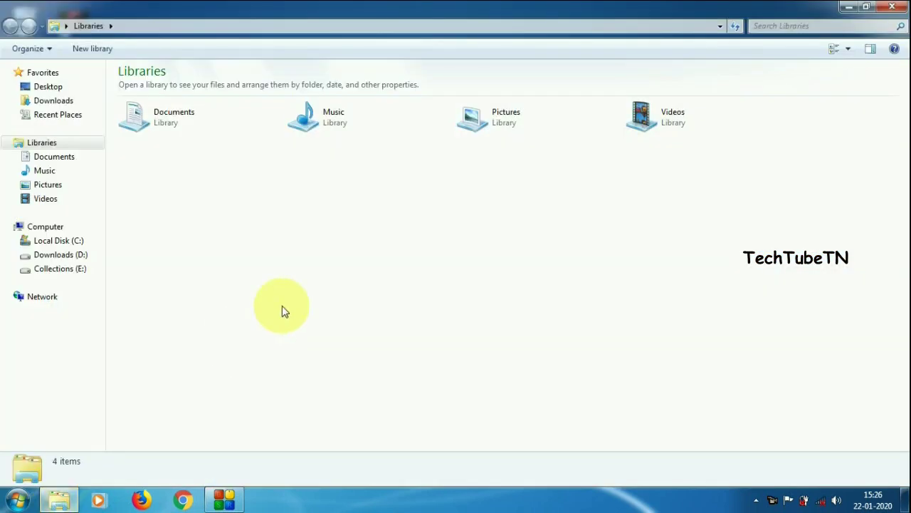
pyautogui.click(94, 230)
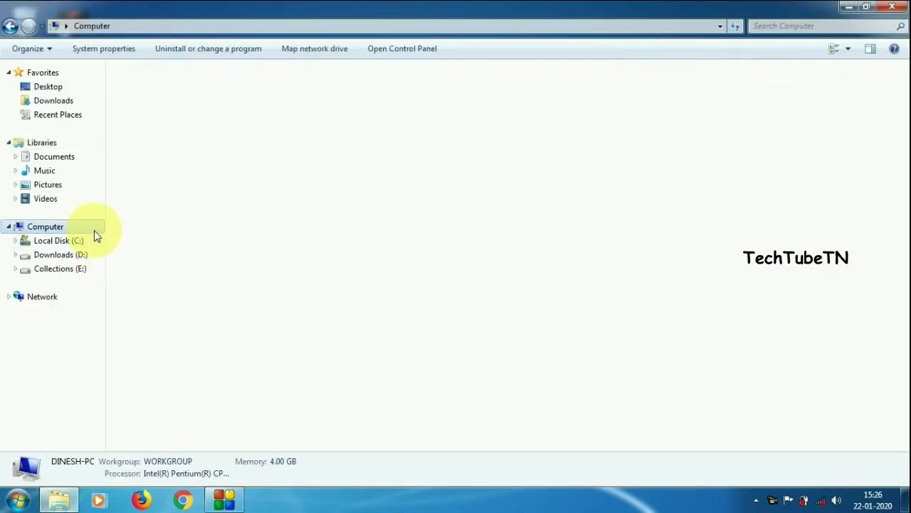
pyautogui.doubleClick(203, 108)
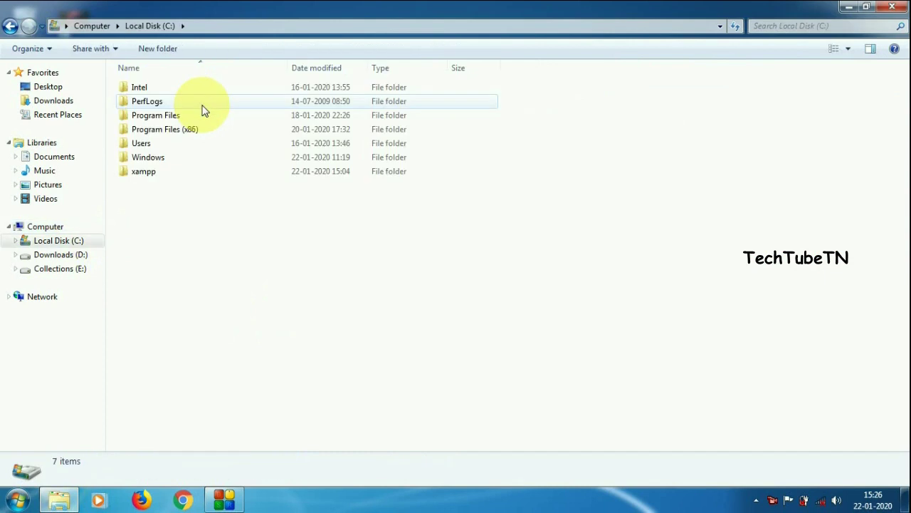
pyautogui.click(189, 176)
pyautogui.doubleClick(203, 176)
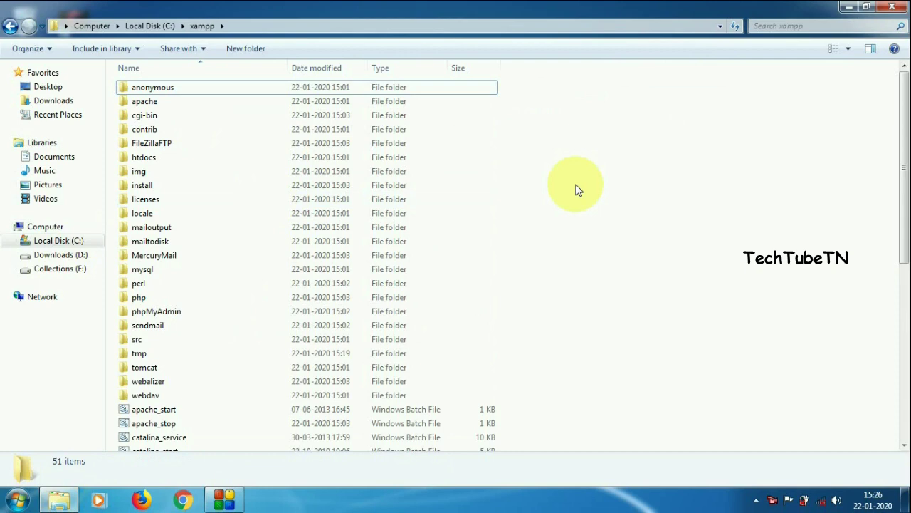
# Step: Create a desktop shortcut to the xampp-control application and move it to an empty area of the desktop
pyautogui.press('End')
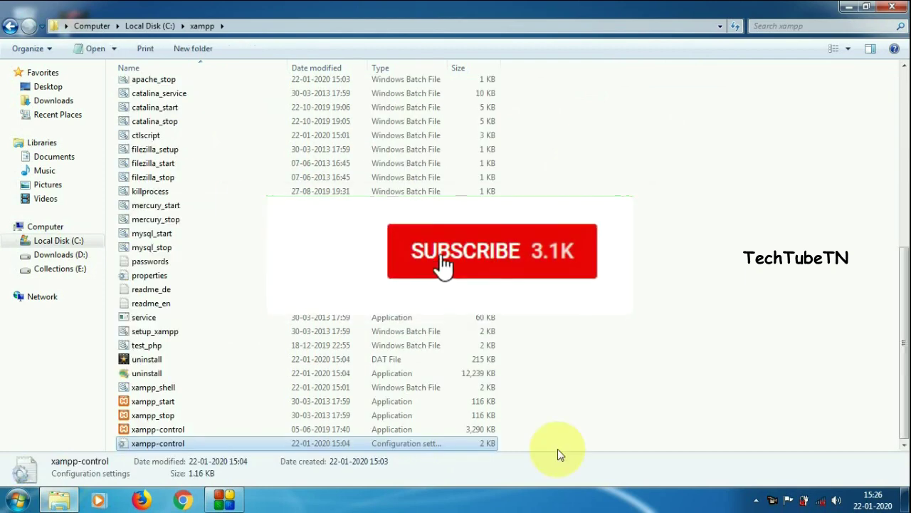
pyautogui.press('Up')
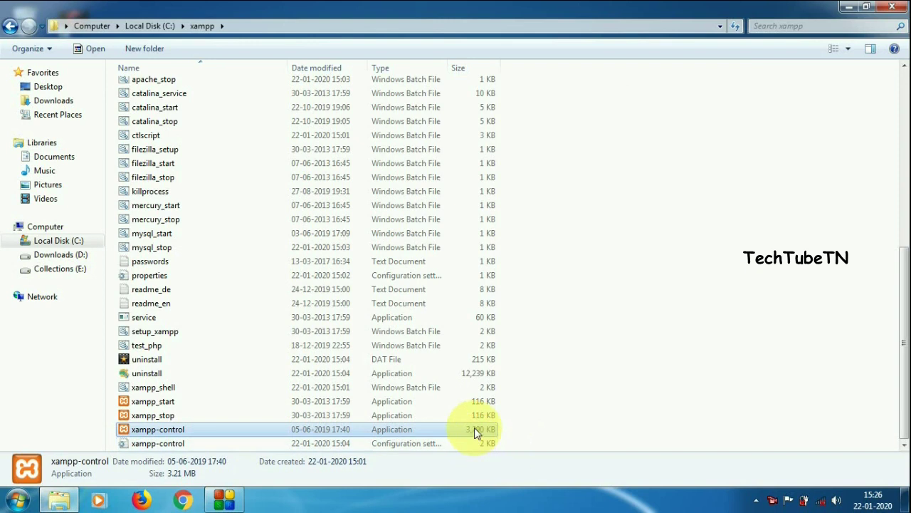
pyautogui.rightClick(232, 432)
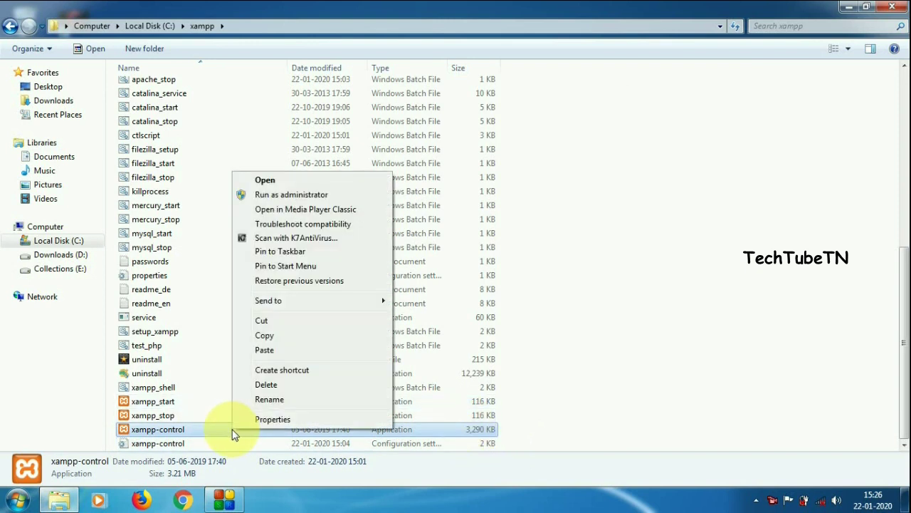
pyautogui.moveTo(310, 305)
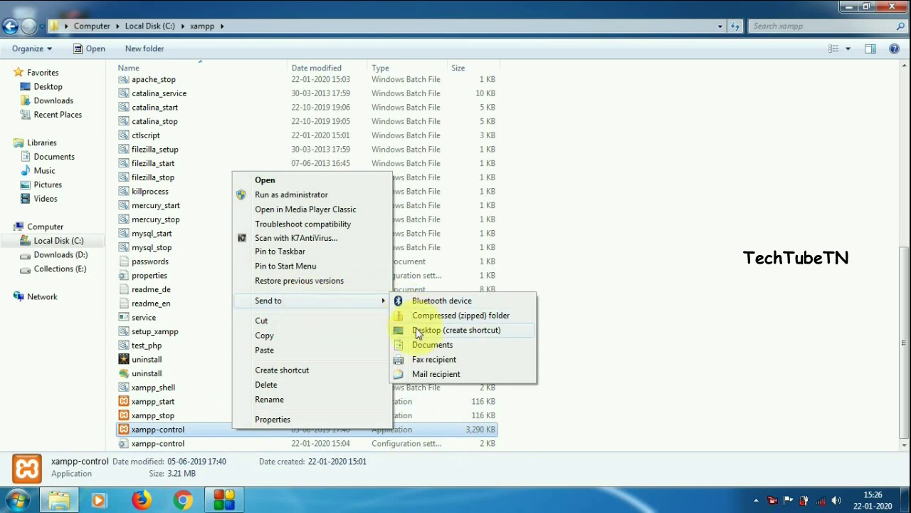
pyautogui.click(439, 329)
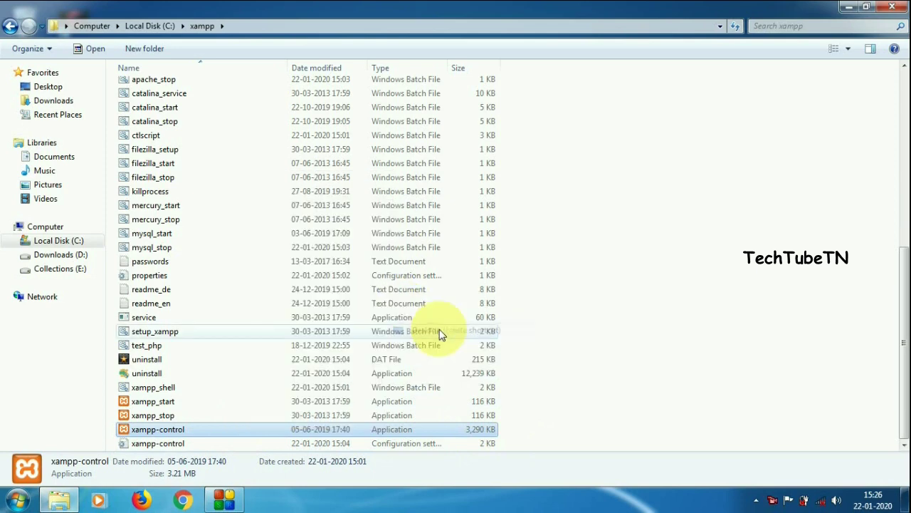
pyautogui.click(893, 6)
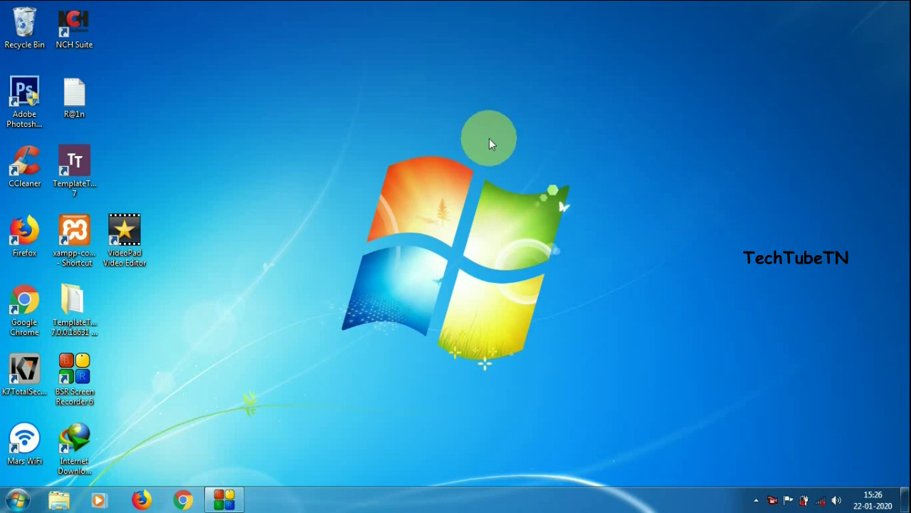
pyautogui.moveTo(69, 260); pyautogui.dragTo(314, 202)
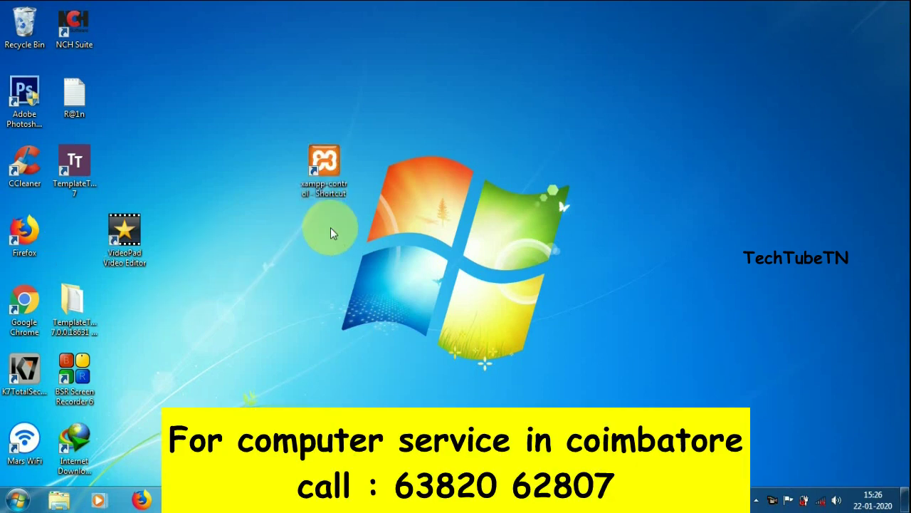